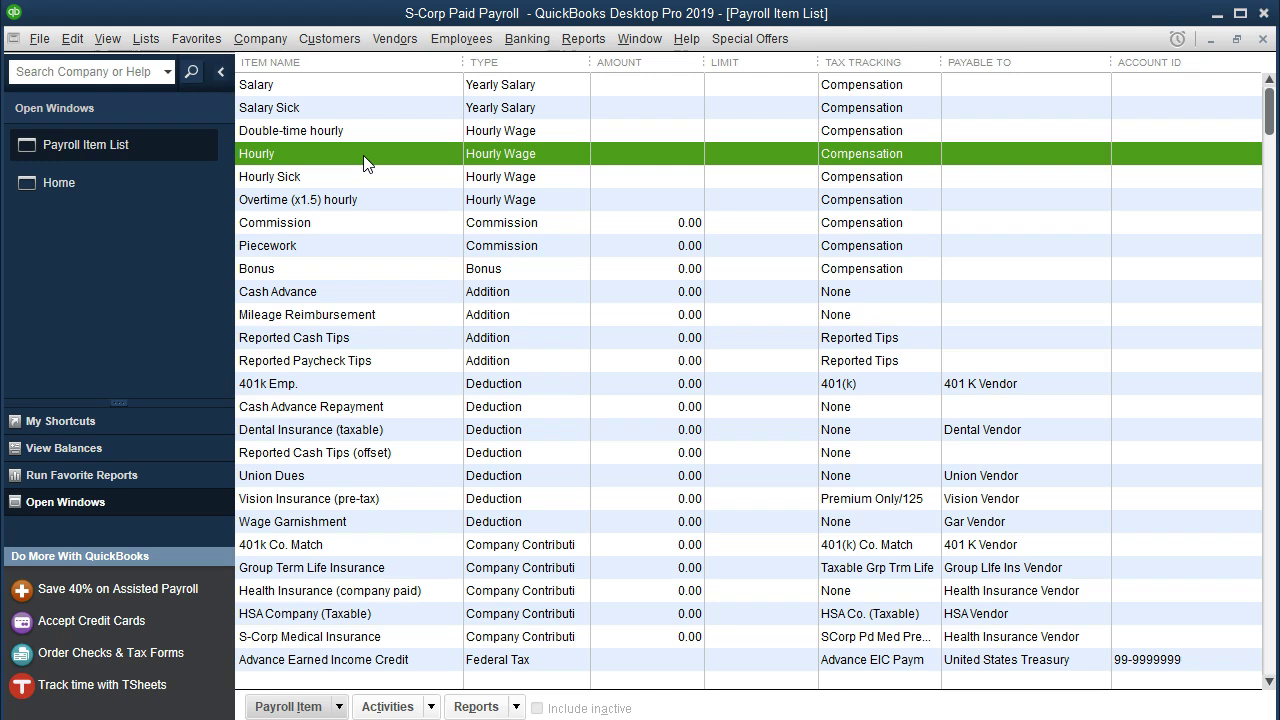
{"action": "left_click", "coordinate": [317, 84]}
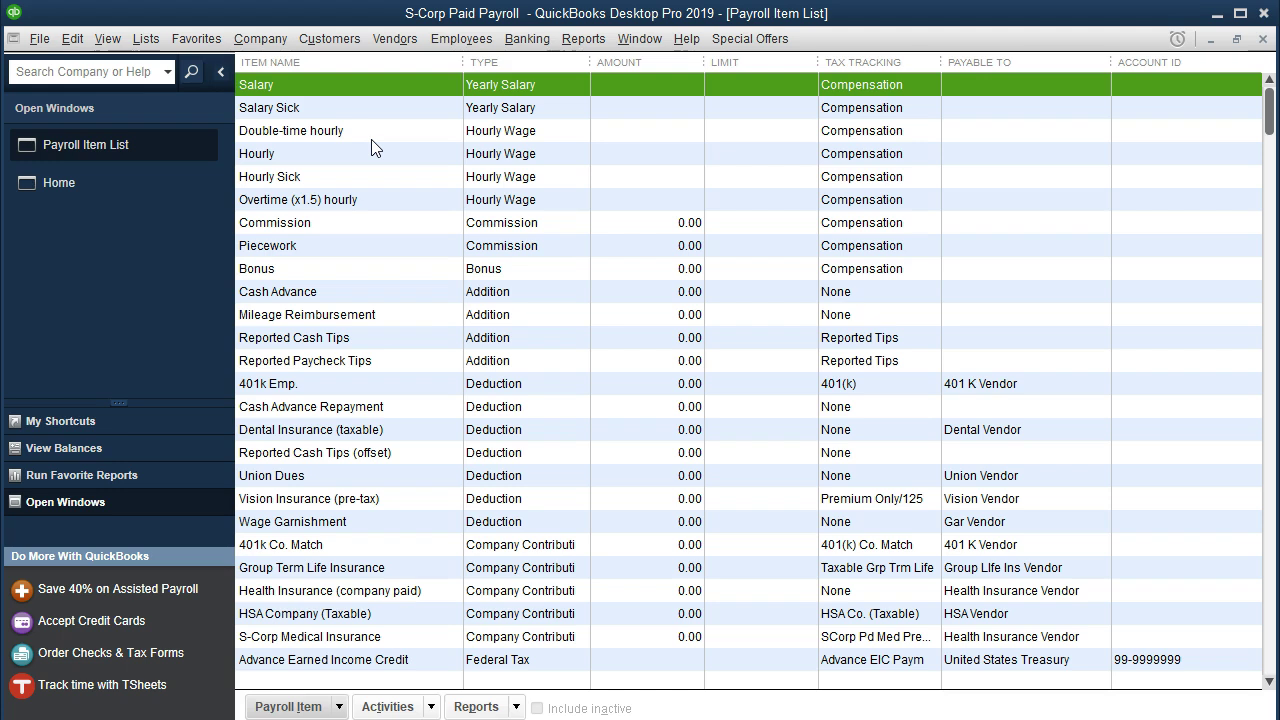
{"action": "left_click", "coordinate": [338, 706]}
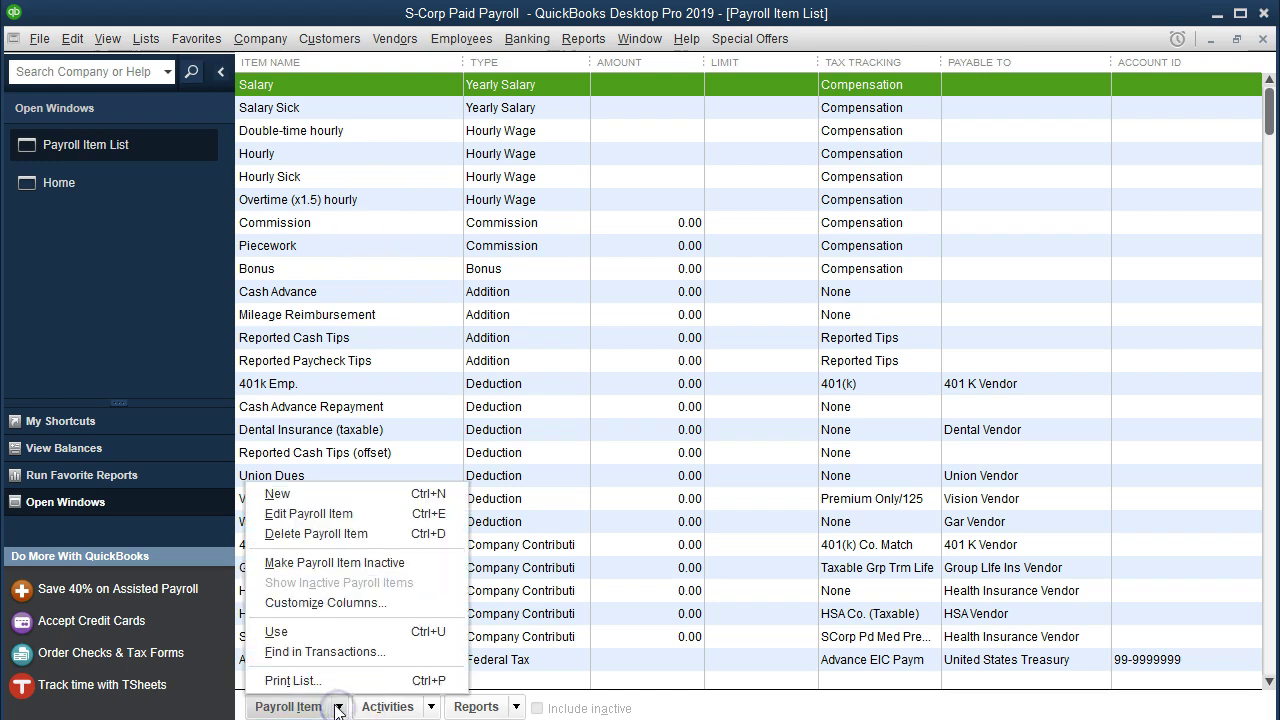
{"action": "left_click", "coordinate": [301, 503]}
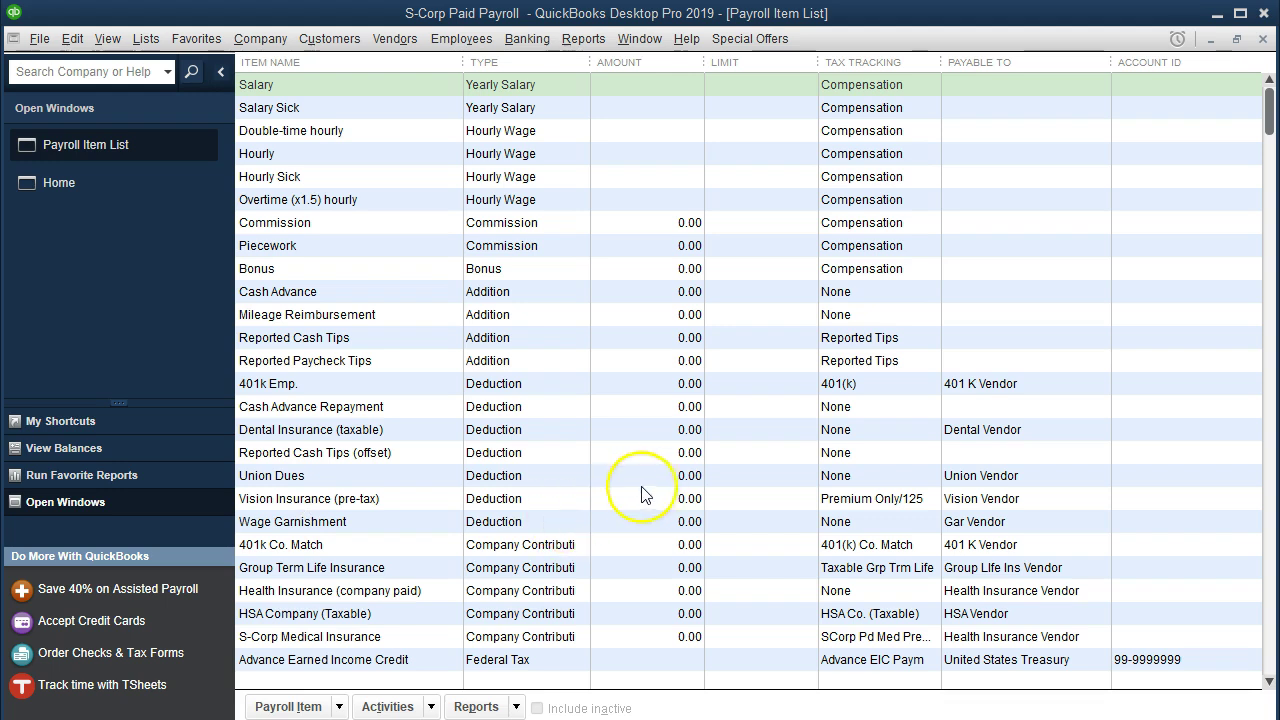
Rename the yearly Salary payroll item as Salary Owner and proceed to its expense account setting
{"action": "left_click", "coordinate": [341, 93]}
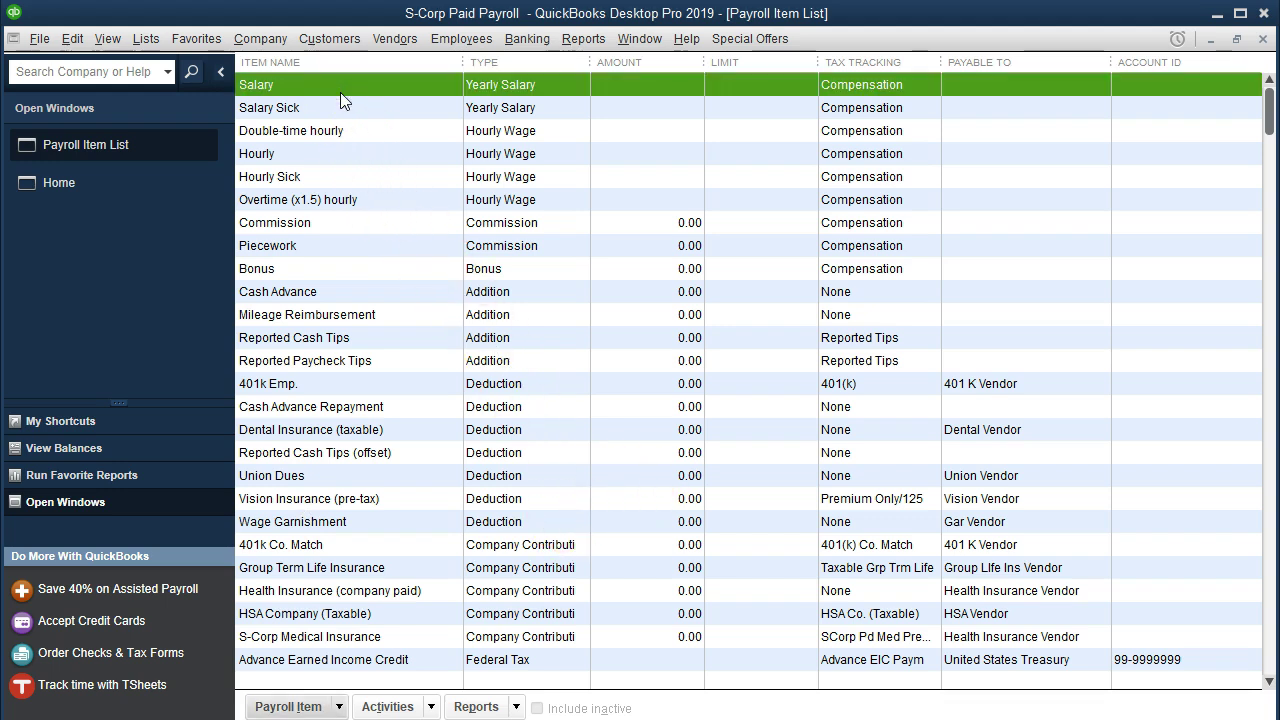
{"action": "double_click", "coordinate": [340, 92]}
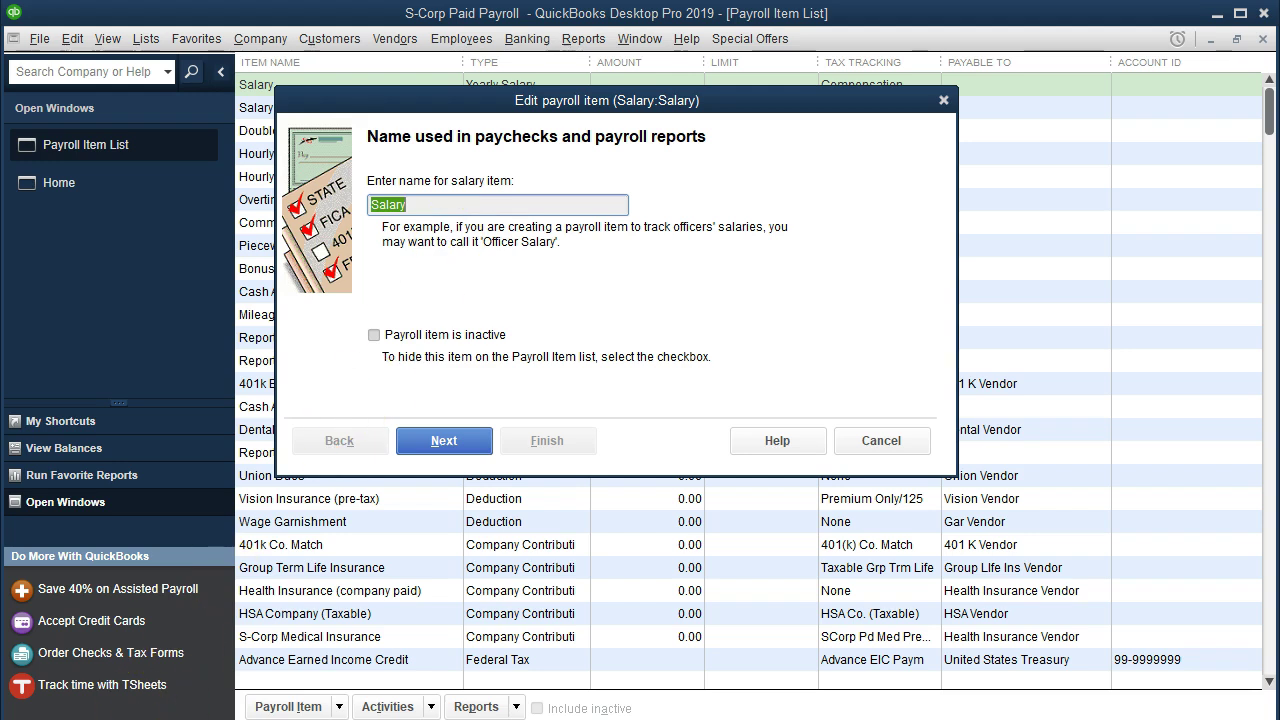
{"action": "type", "text": "Salary Owner"}
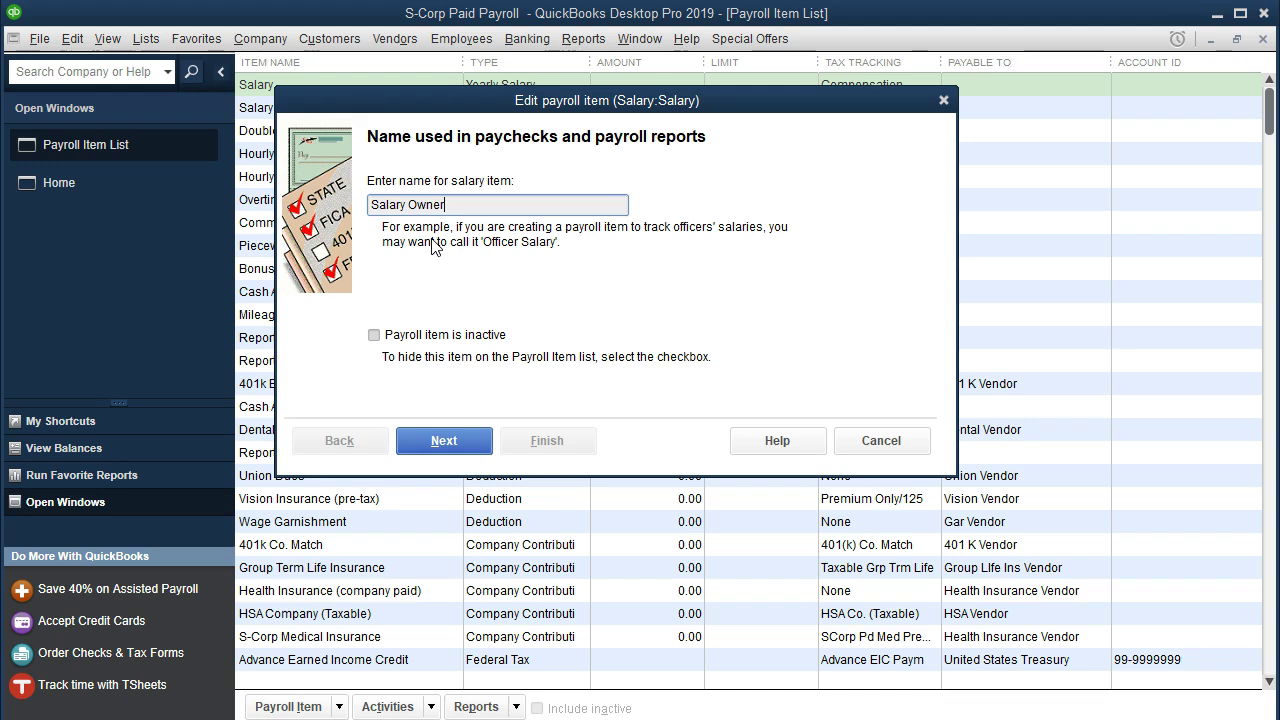
{"action": "left_click", "coordinate": [378, 237]}
{"action": "left_click", "coordinate": [430, 448]}
{"action": "left_click", "coordinate": [472, 390]}
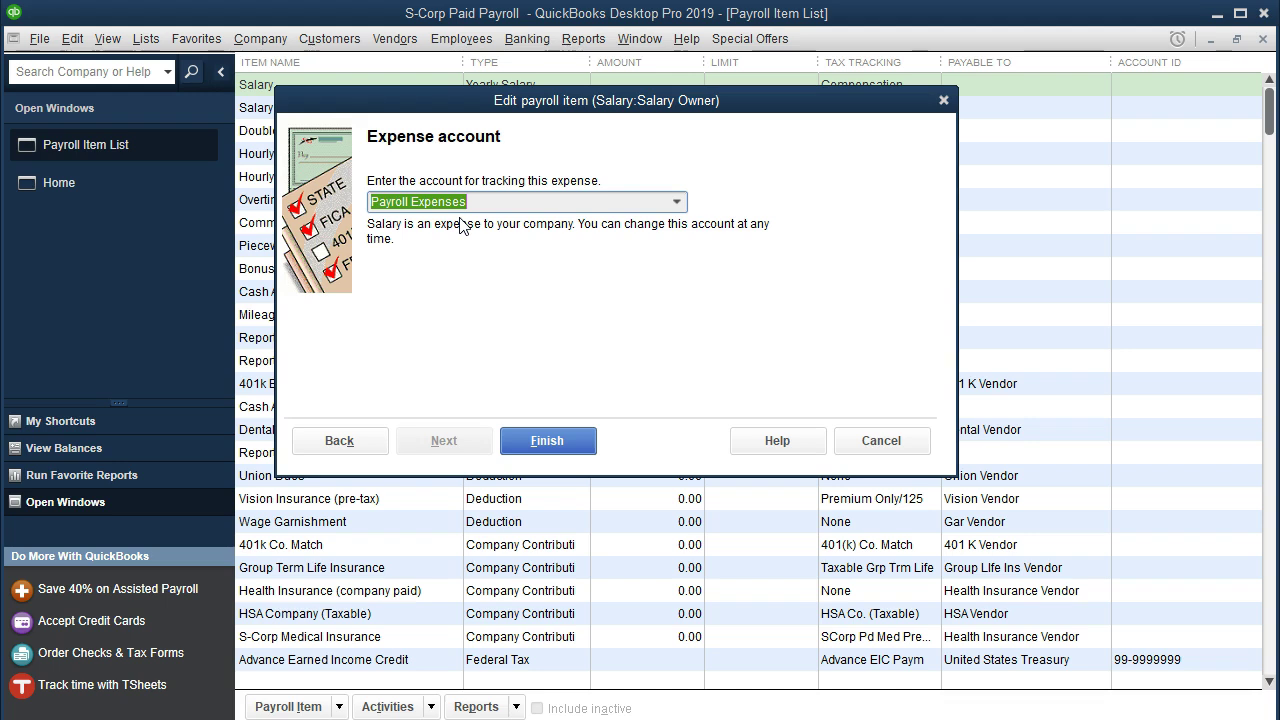
Create a new expense account named Payroll Owner as the tracking account for the Salary Owner item
{"action": "left_click", "coordinate": [676, 201]}
{"action": "left_click", "coordinate": [451, 230]}
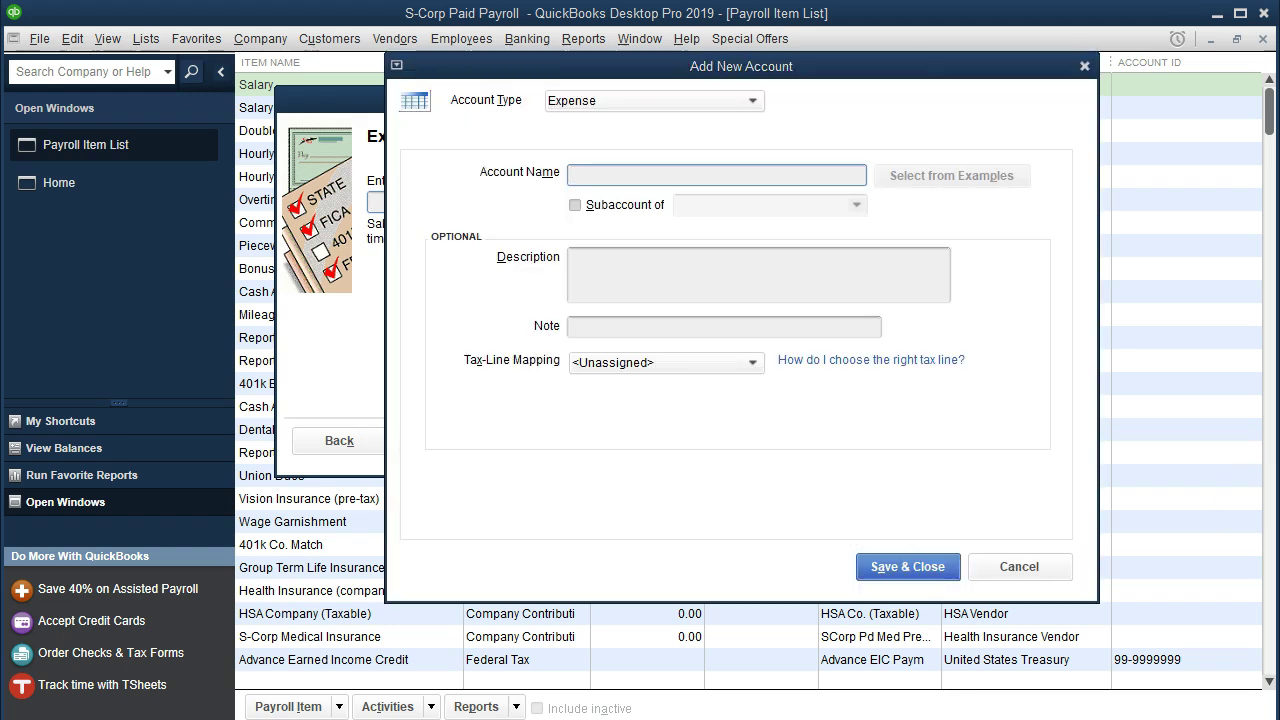
{"action": "left_click", "coordinate": [651, 174]}
{"action": "type", "text": "Payroll Owner"}
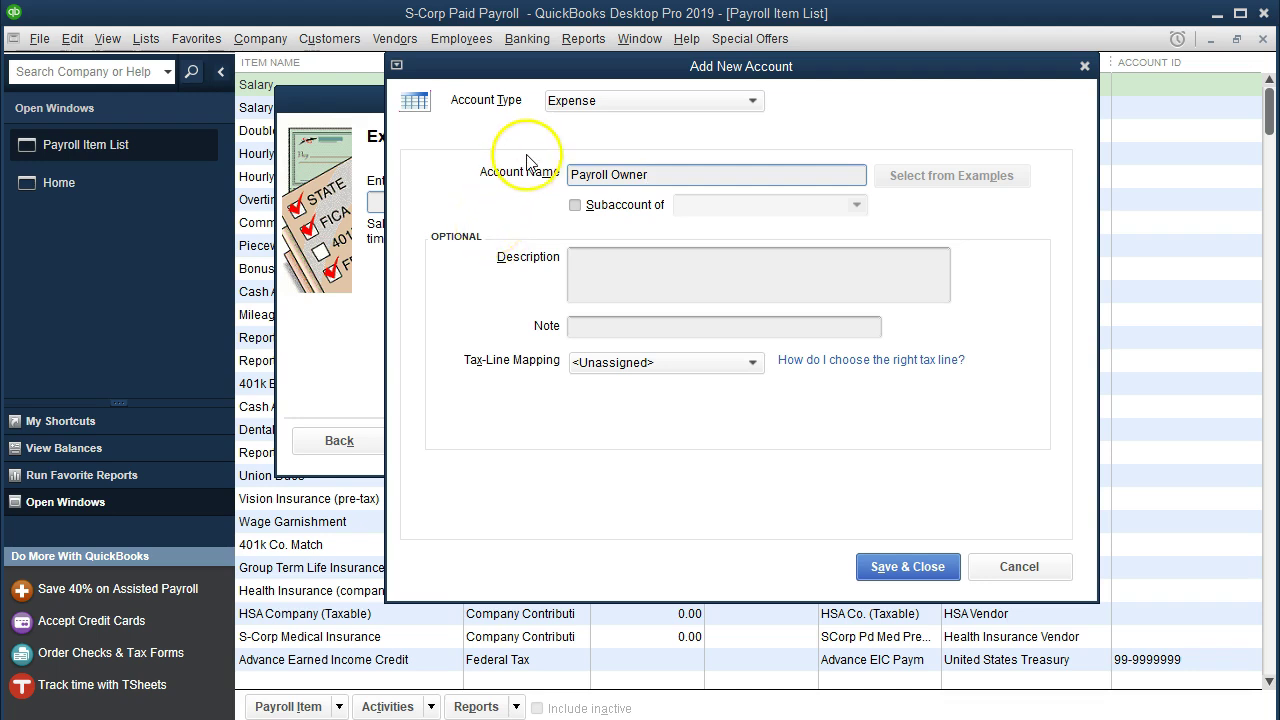
{"action": "left_click", "coordinate": [880, 567]}
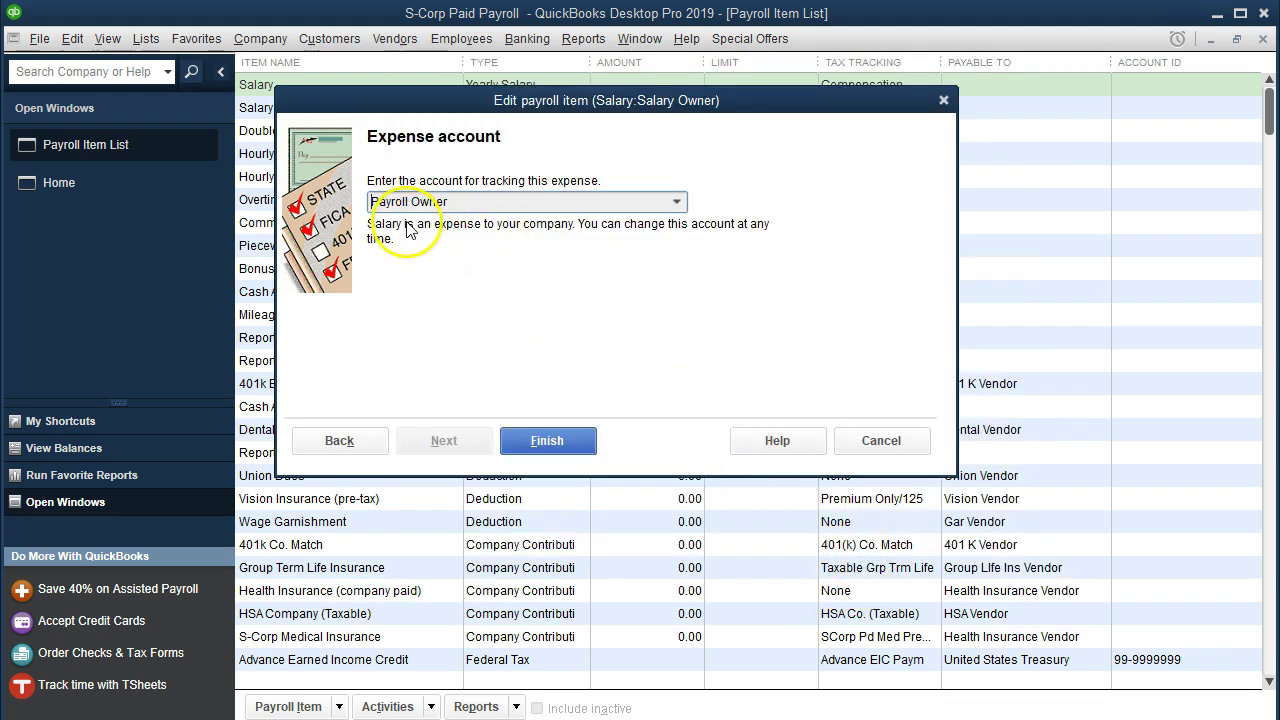
Finish editing the payroll item and update all existing transactions to use the new account
{"action": "left_click", "coordinate": [562, 452]}
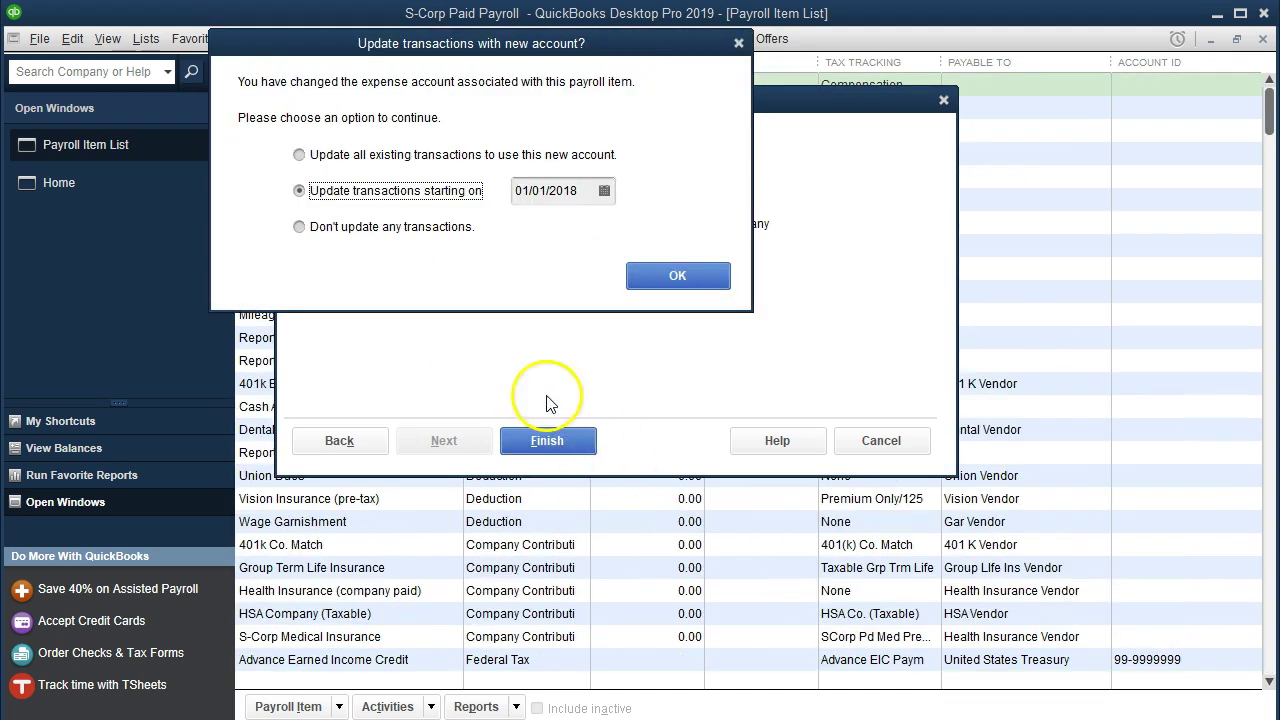
{"action": "left_click", "coordinate": [299, 154]}
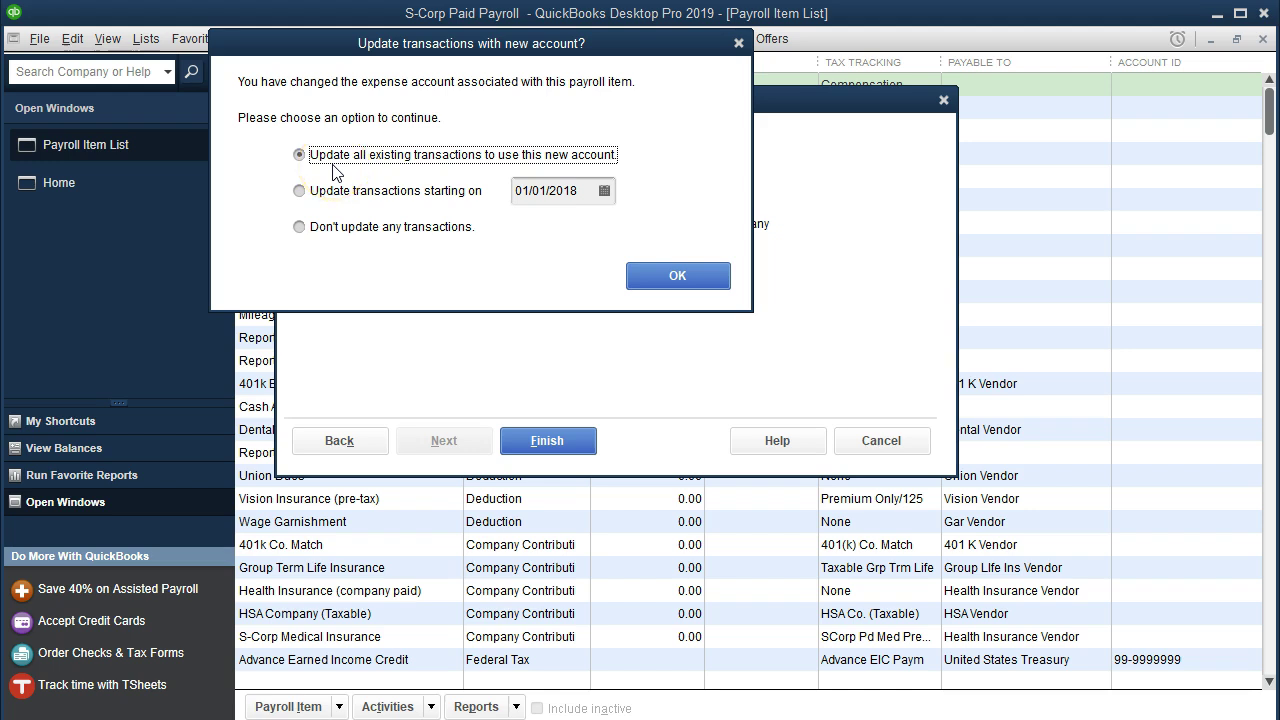
{"action": "left_click", "coordinate": [663, 280]}
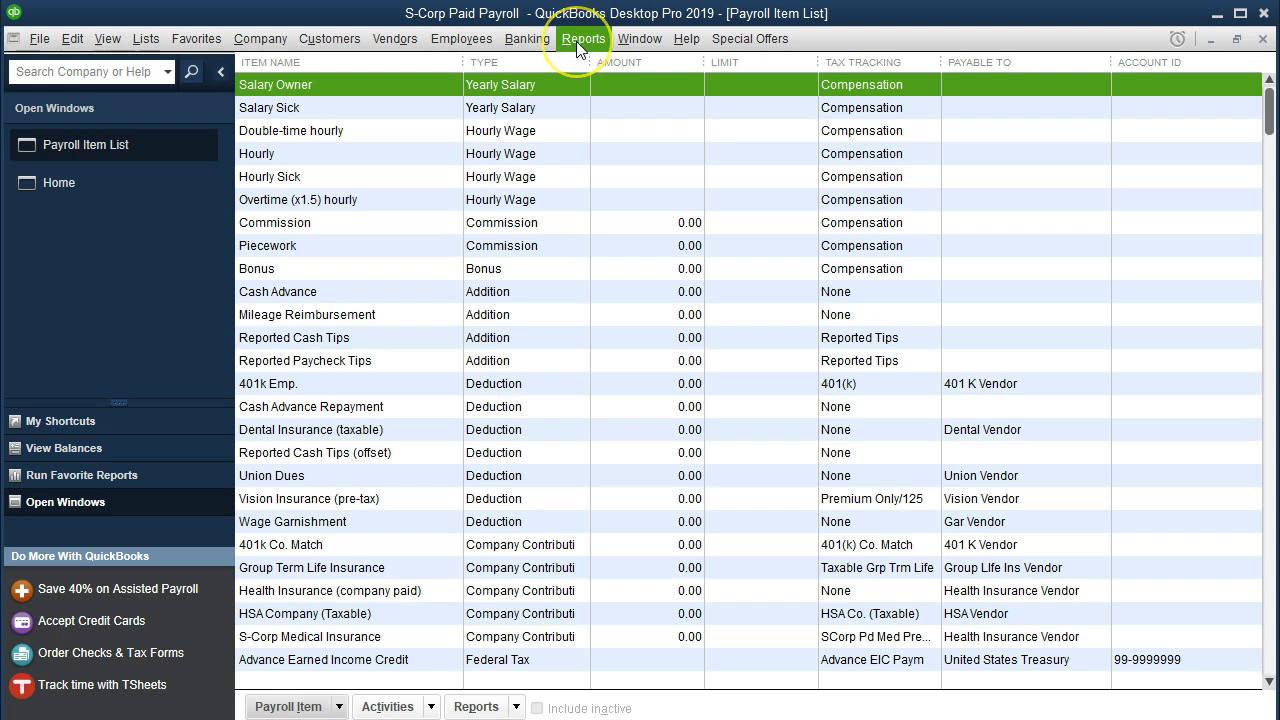
Run a standard Profit & Loss report for 01/01/2018 through 12/31/2018
{"action": "left_click", "coordinate": [580, 40]}
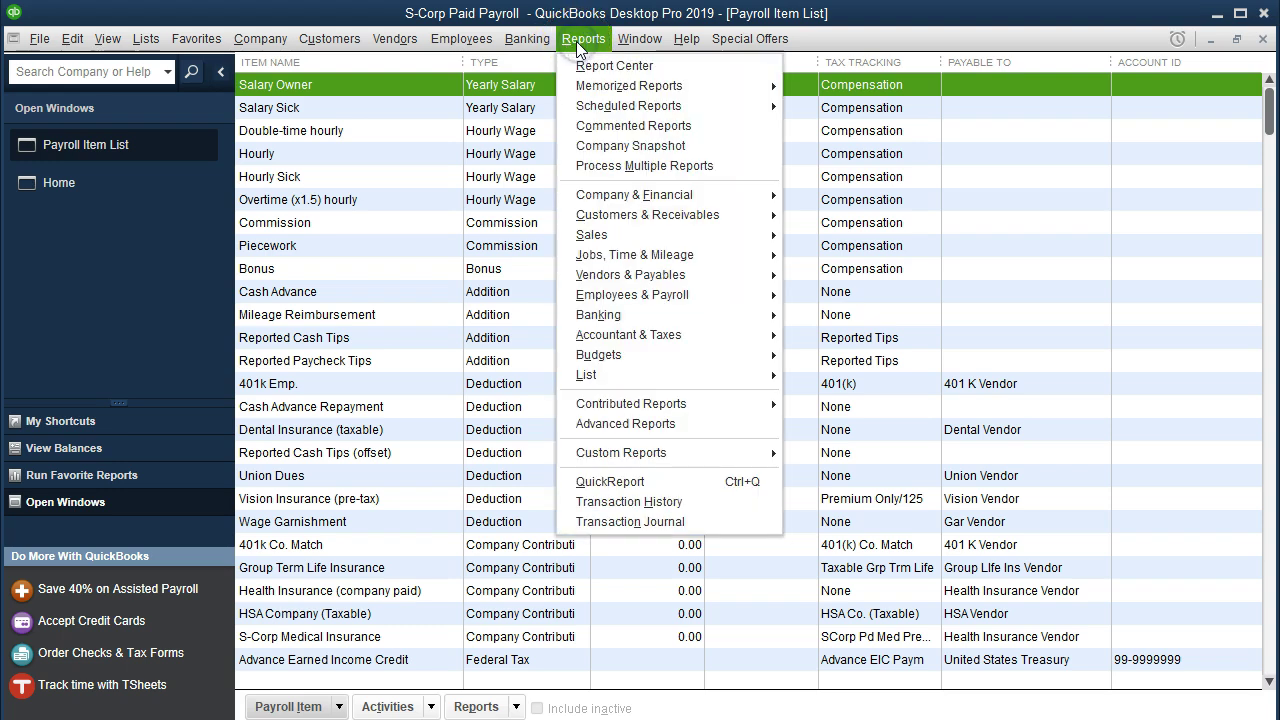
{"action": "mouse_move", "coordinate": [709, 193]}
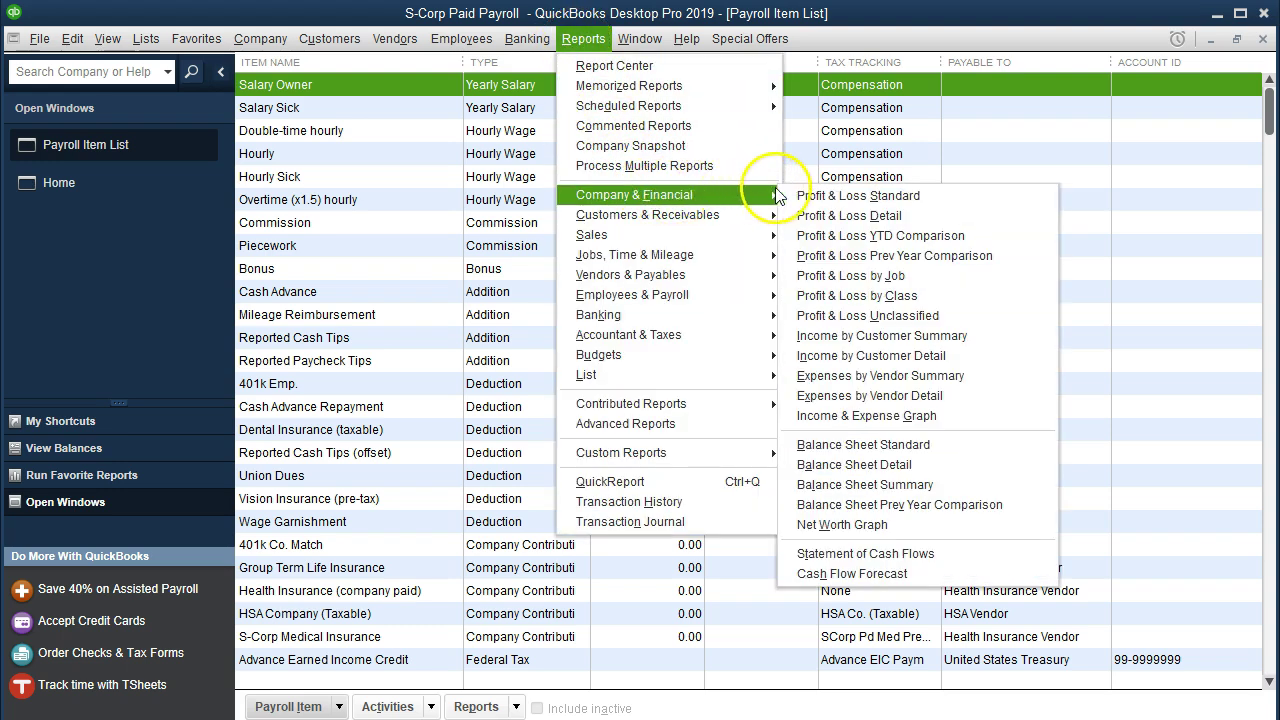
{"action": "left_click", "coordinate": [946, 200]}
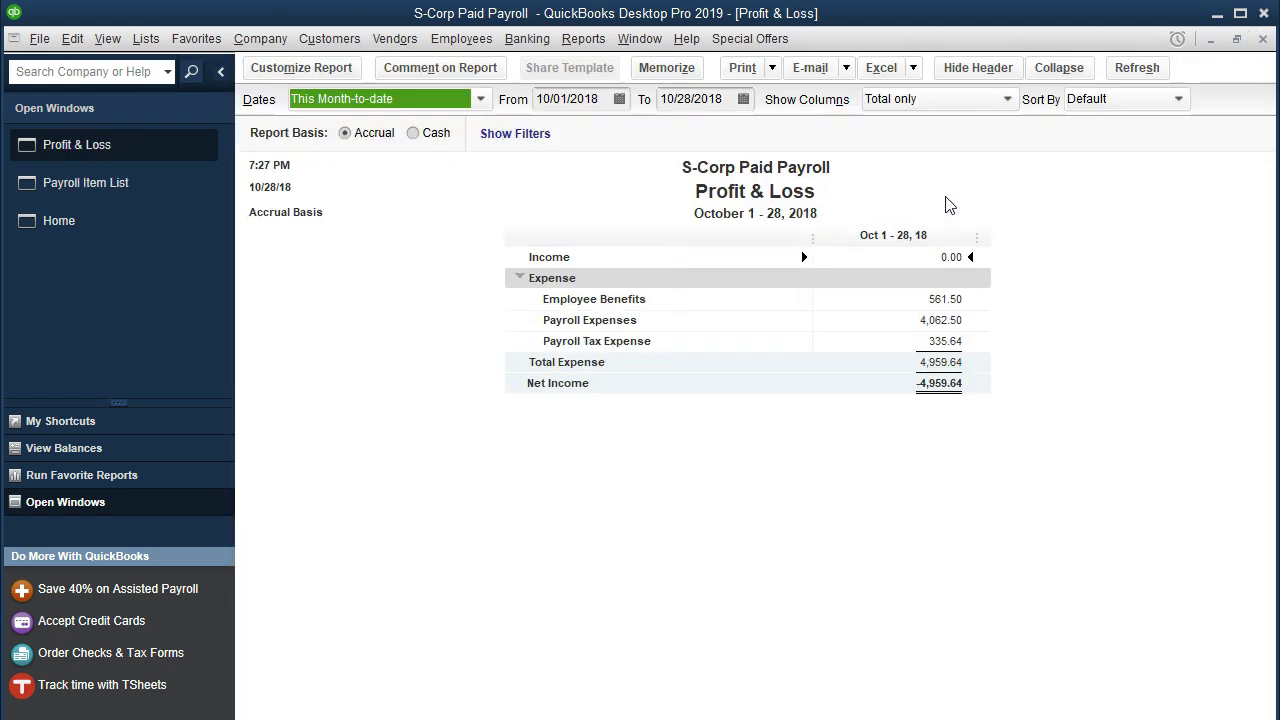
{"action": "key", "text": "Tab"}
{"action": "type", "text": "0"}
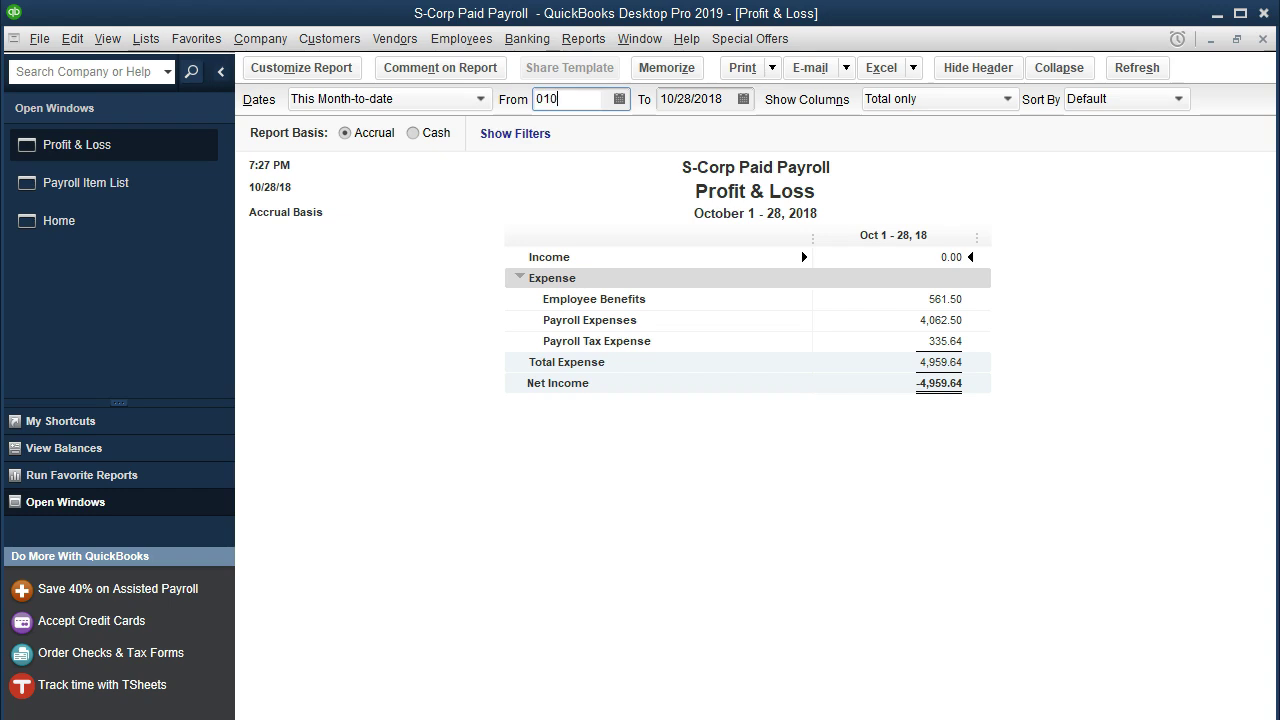
{"action": "type", "text": "1/01/2018"}
{"action": "key", "text": "Tab"}
{"action": "type", "text": "123118"}
{"action": "key", "text": "Tab"}
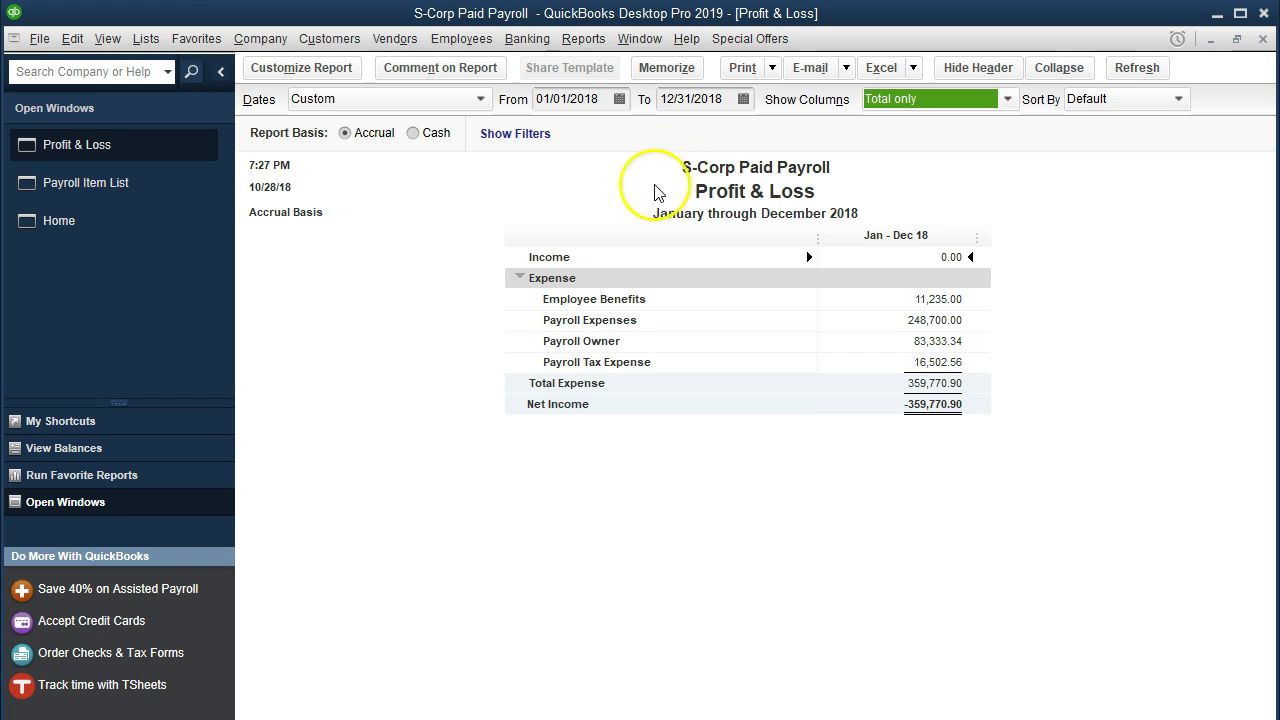
Check the Payroll Expenses and Payroll Owner amounts, and drill into the Payroll Owner transaction detail
{"action": "left_click", "coordinate": [885, 326]}
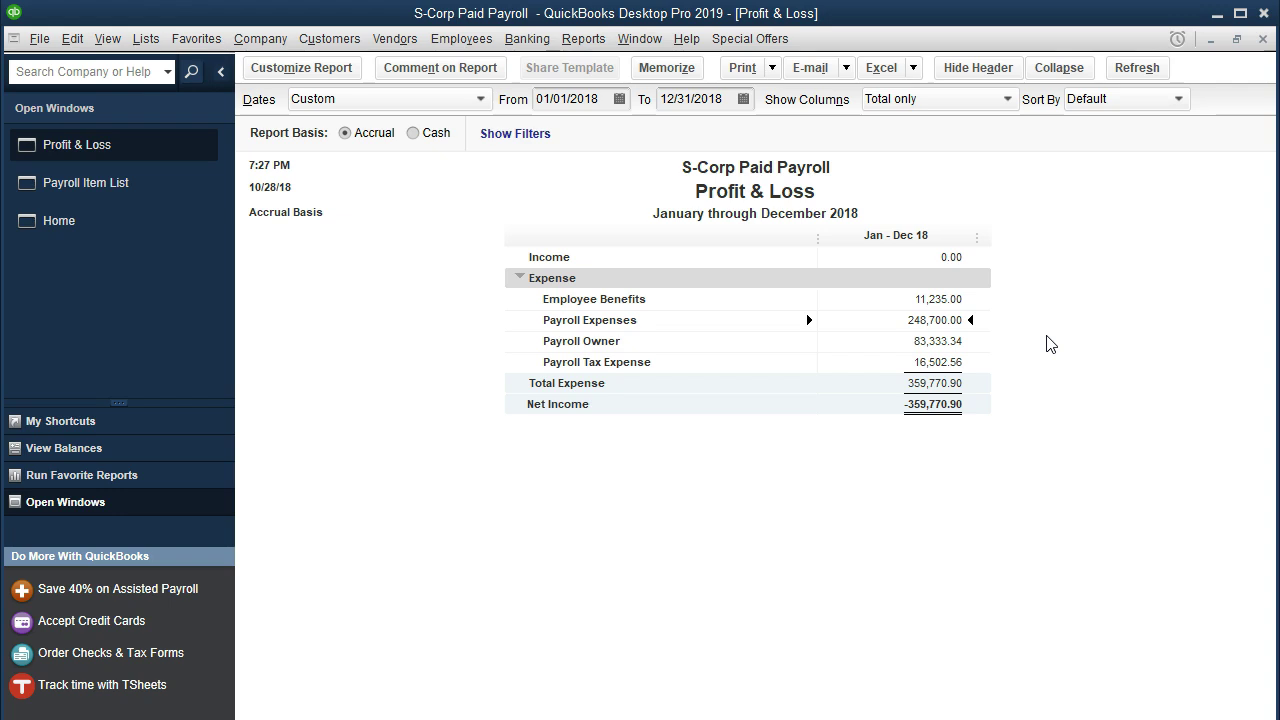
{"action": "left_click", "coordinate": [952, 345]}
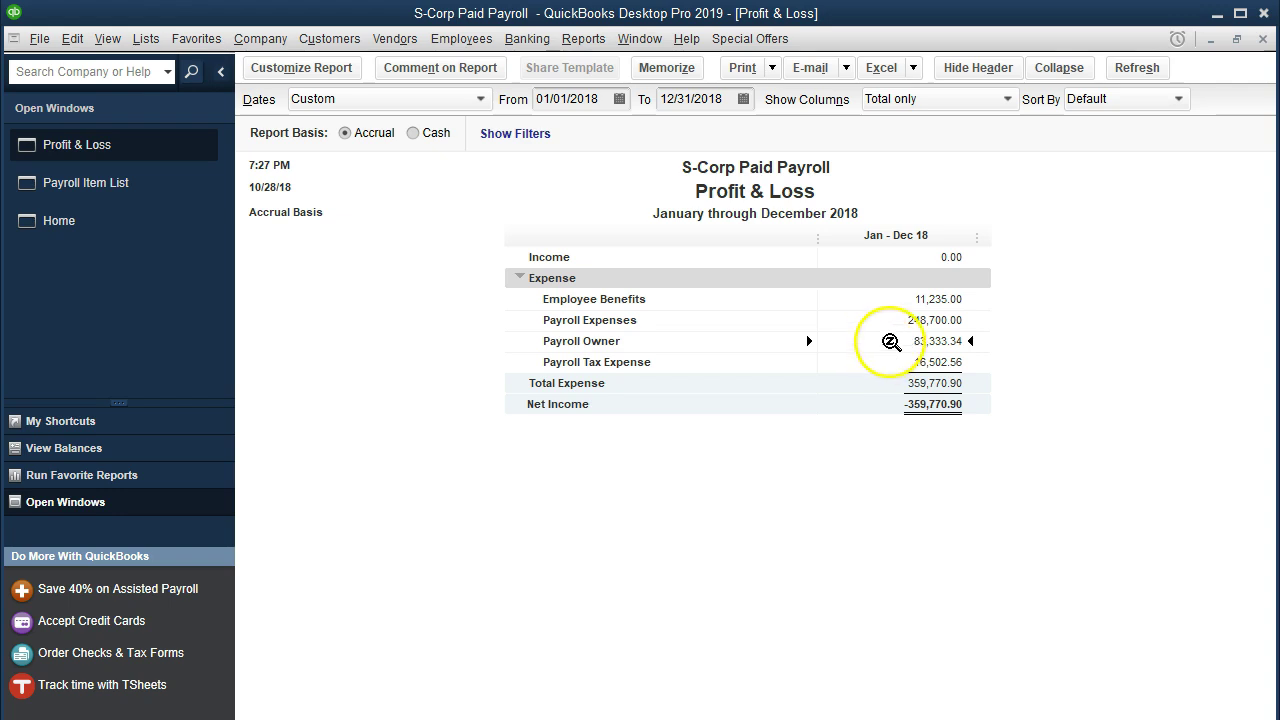
{"action": "left_click", "coordinate": [893, 341]}
{"action": "left_click", "coordinate": [893, 341]}
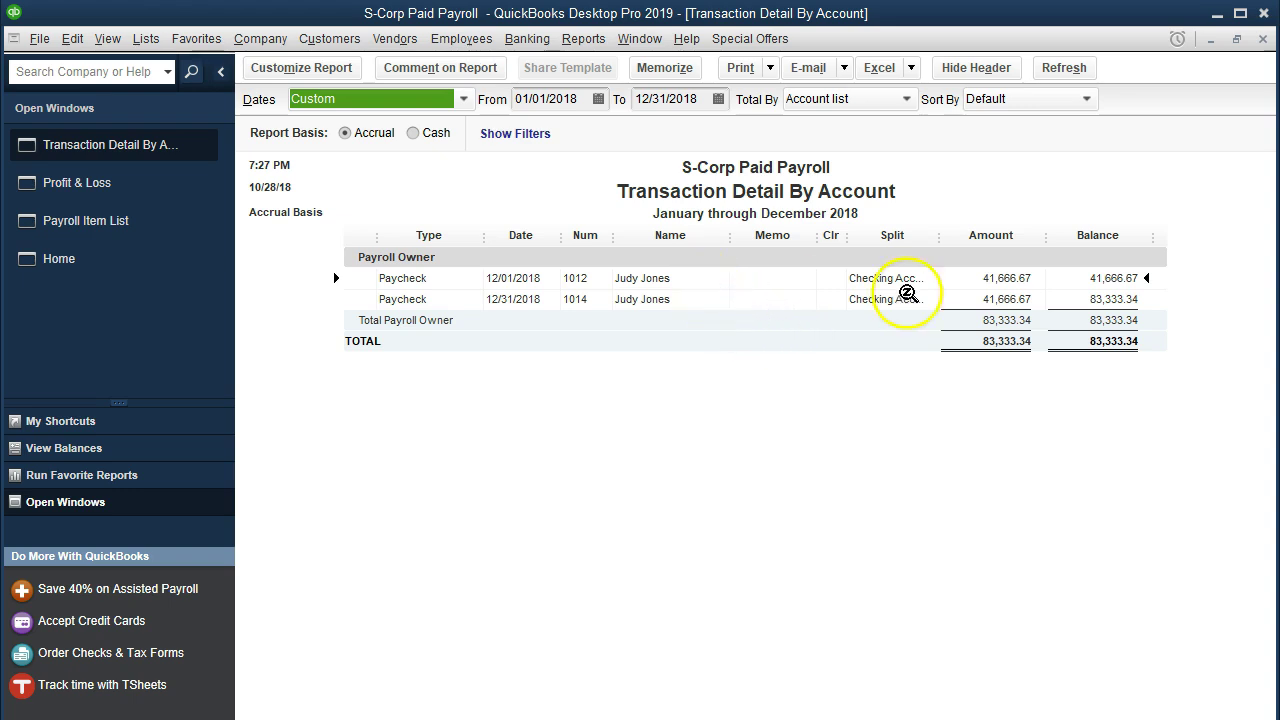
Review the paycheck detail of the 12/01/2018 Payroll Owner paycheck, and return to the Profit & Loss report
{"action": "double_click", "coordinate": [983, 278]}
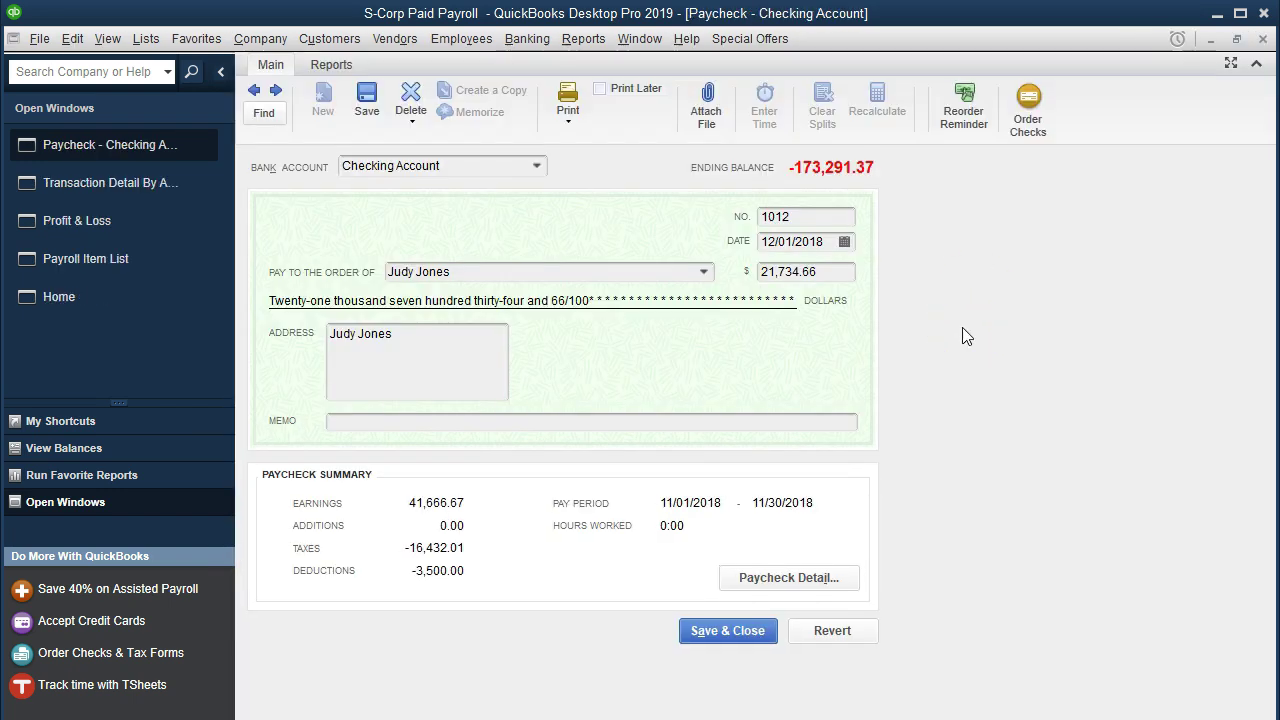
{"action": "left_click", "coordinate": [826, 577]}
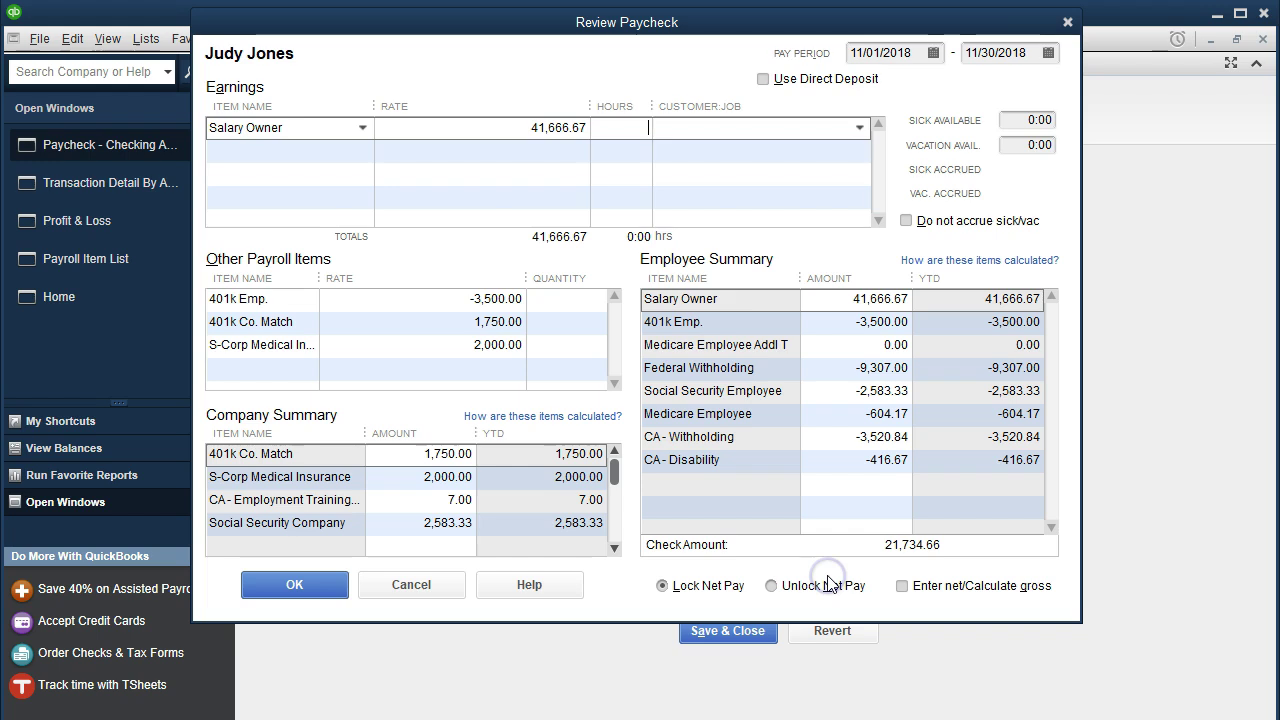
{"action": "left_click", "coordinate": [1066, 21]}
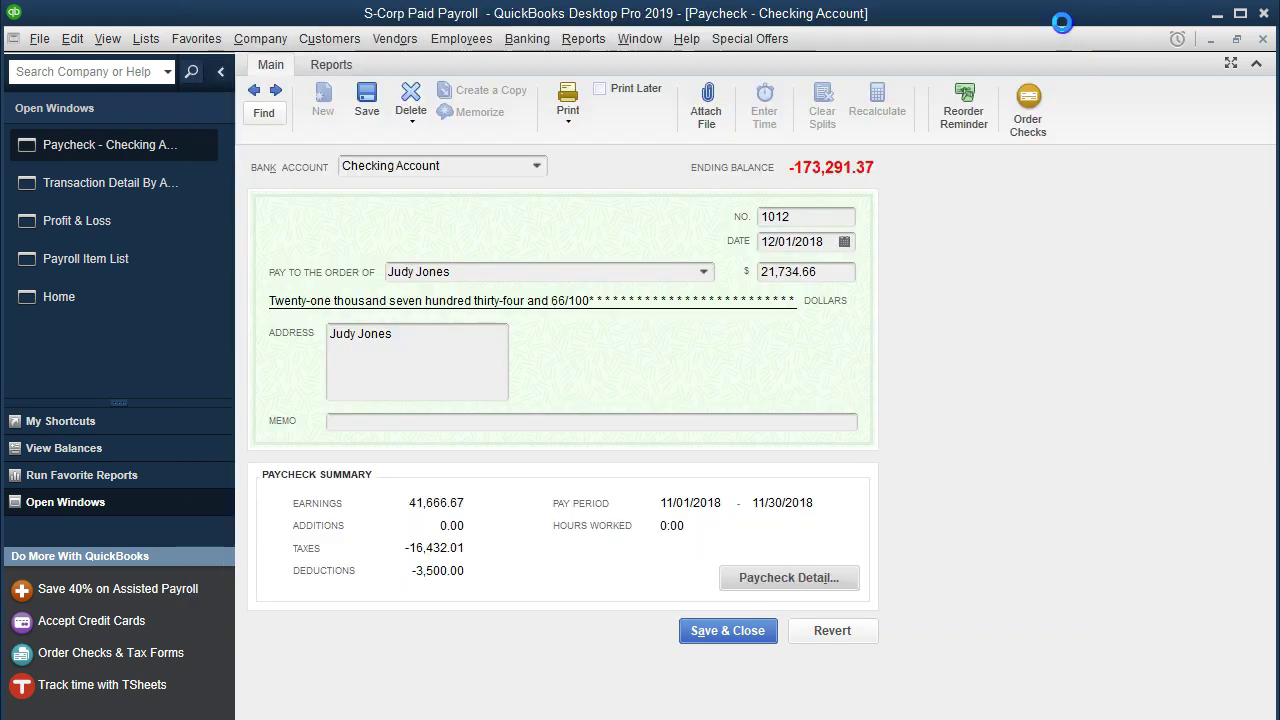
{"action": "left_click", "coordinate": [1264, 40]}
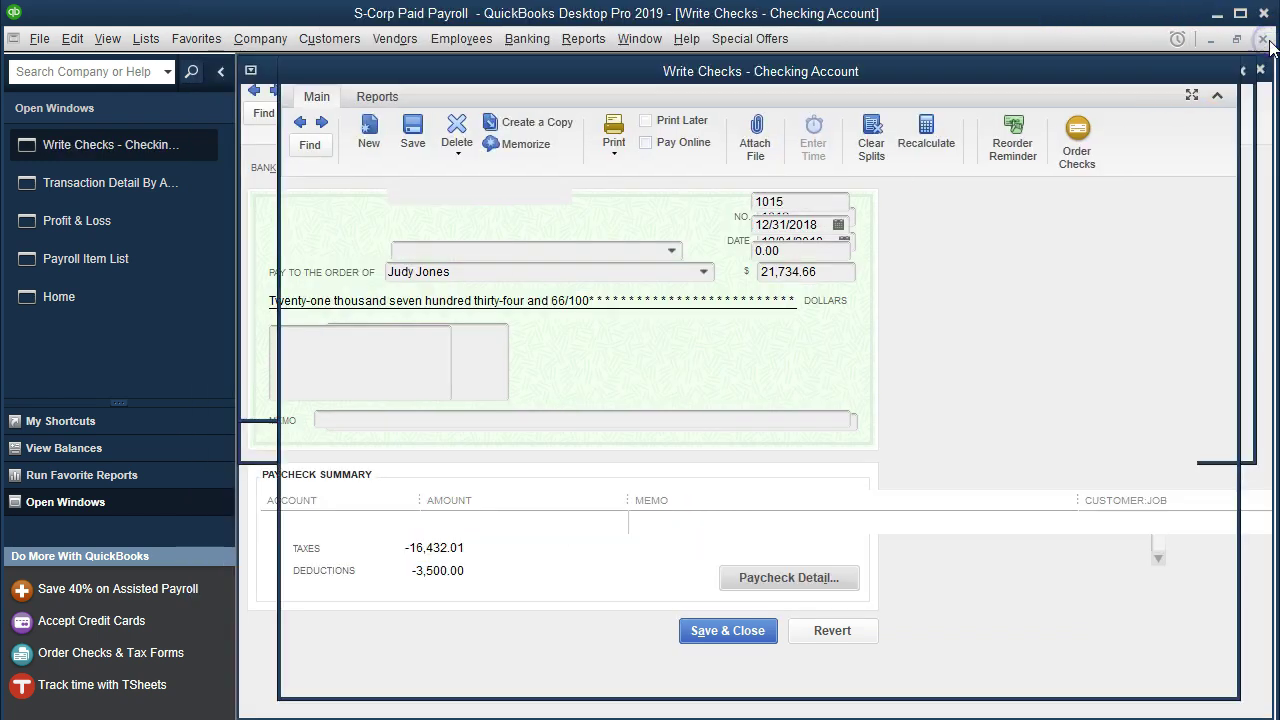
{"action": "left_click", "coordinate": [1264, 39]}
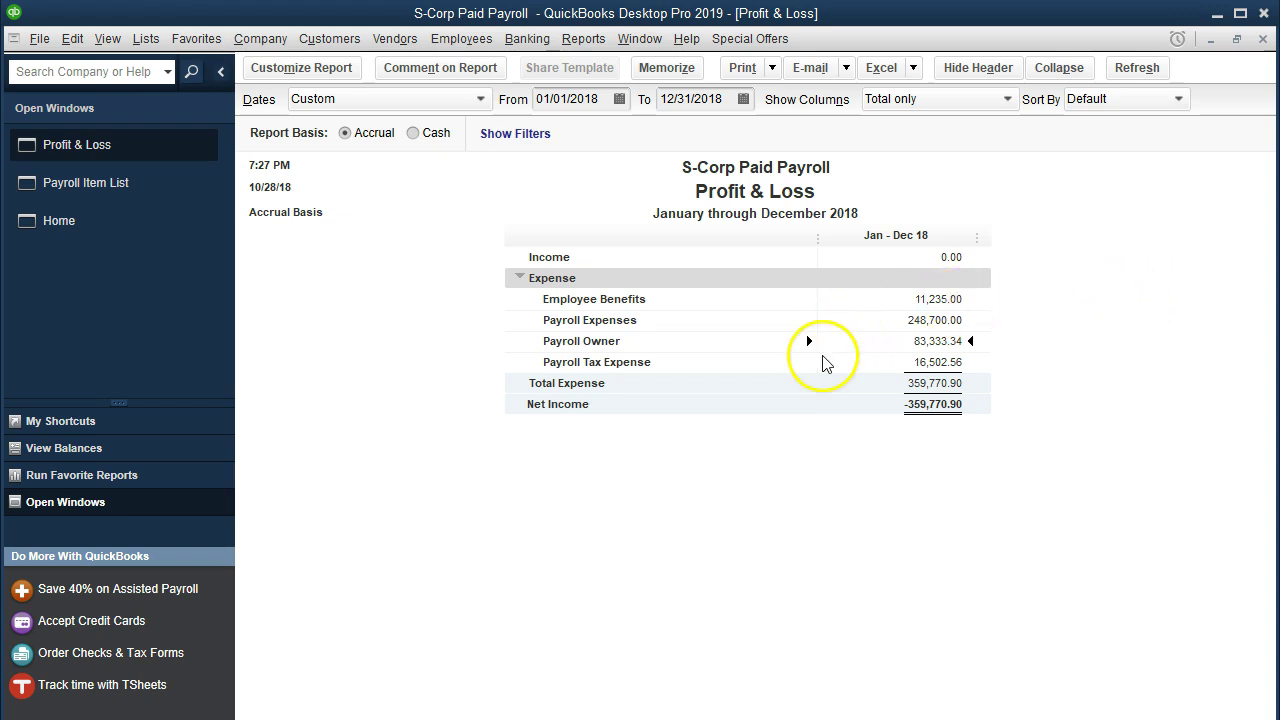
Open the owner's employee record from the Employee Center and examine the earnings items in the payroll information
{"action": "left_click", "coordinate": [474, 45]}
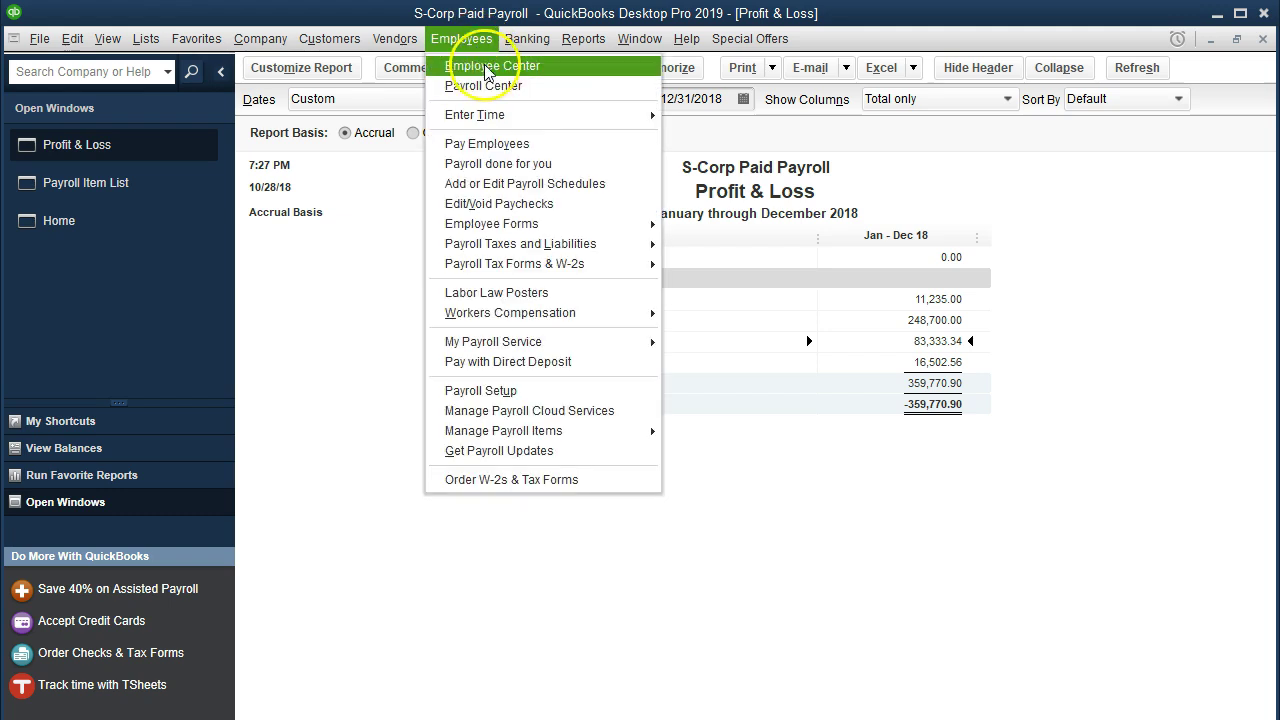
{"action": "left_click", "coordinate": [515, 66]}
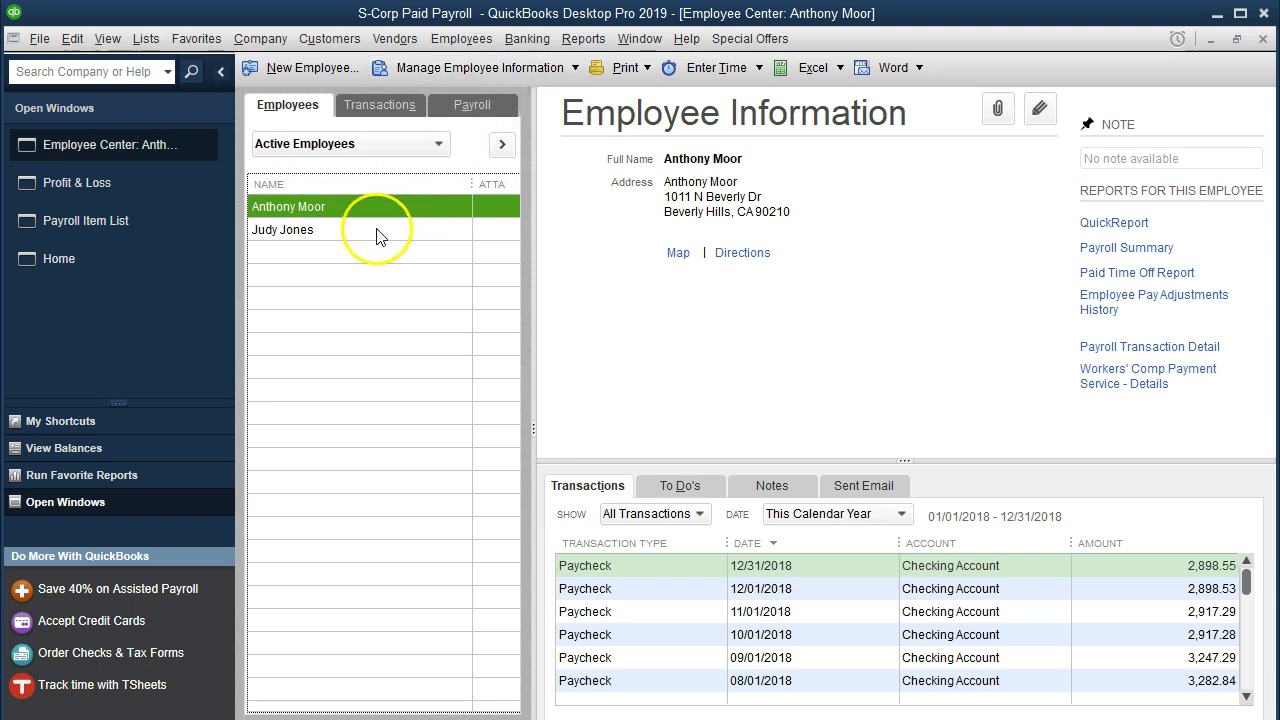
{"action": "double_click", "coordinate": [370, 235]}
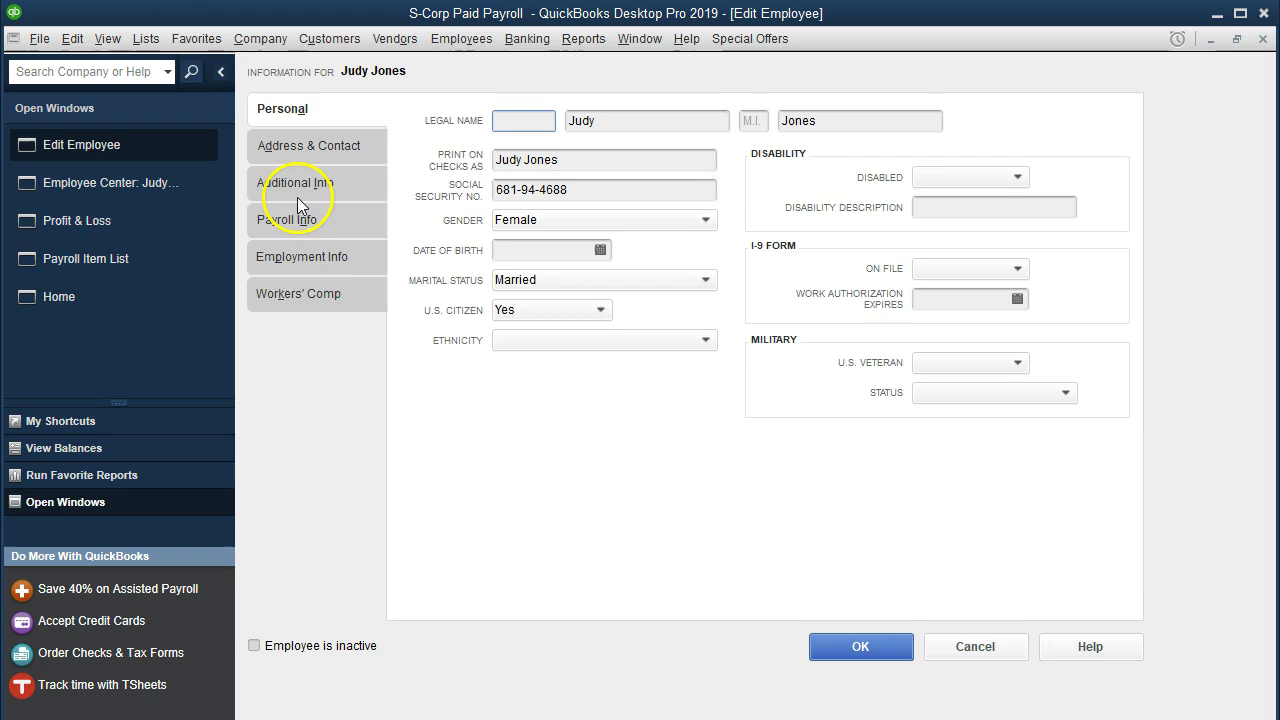
{"action": "left_click", "coordinate": [284, 221]}
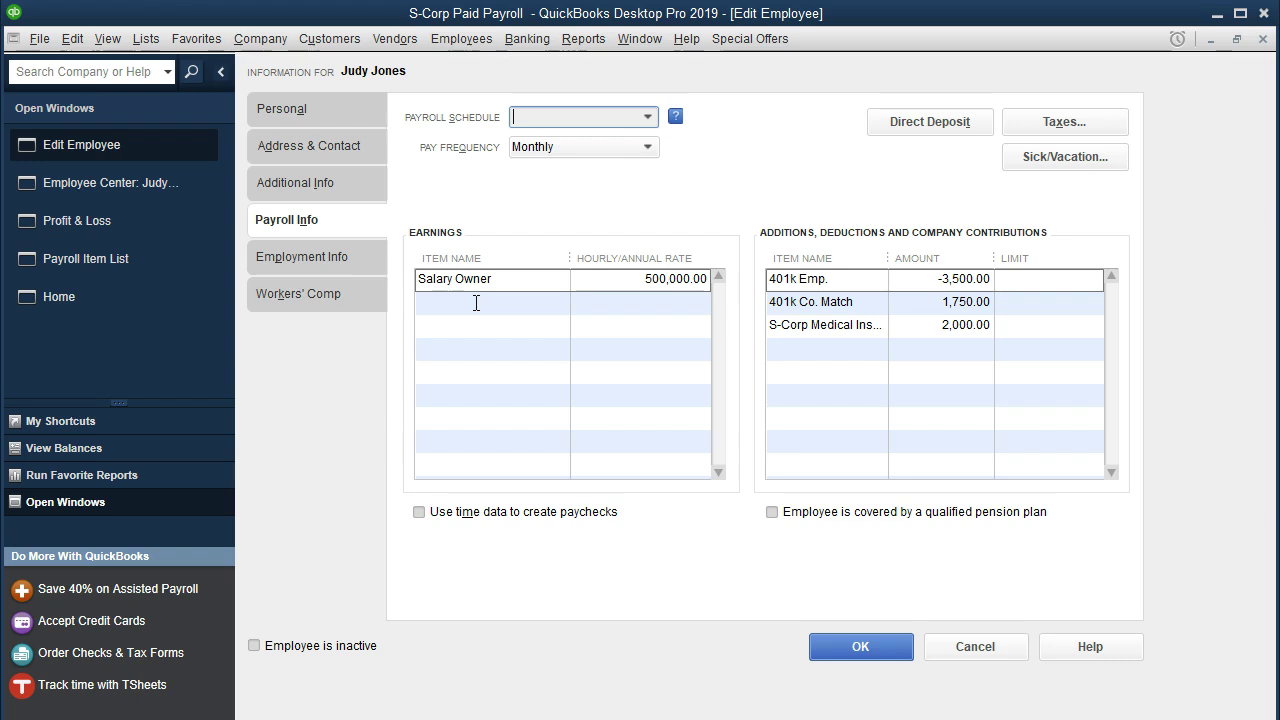
{"action": "left_click", "coordinate": [488, 289]}
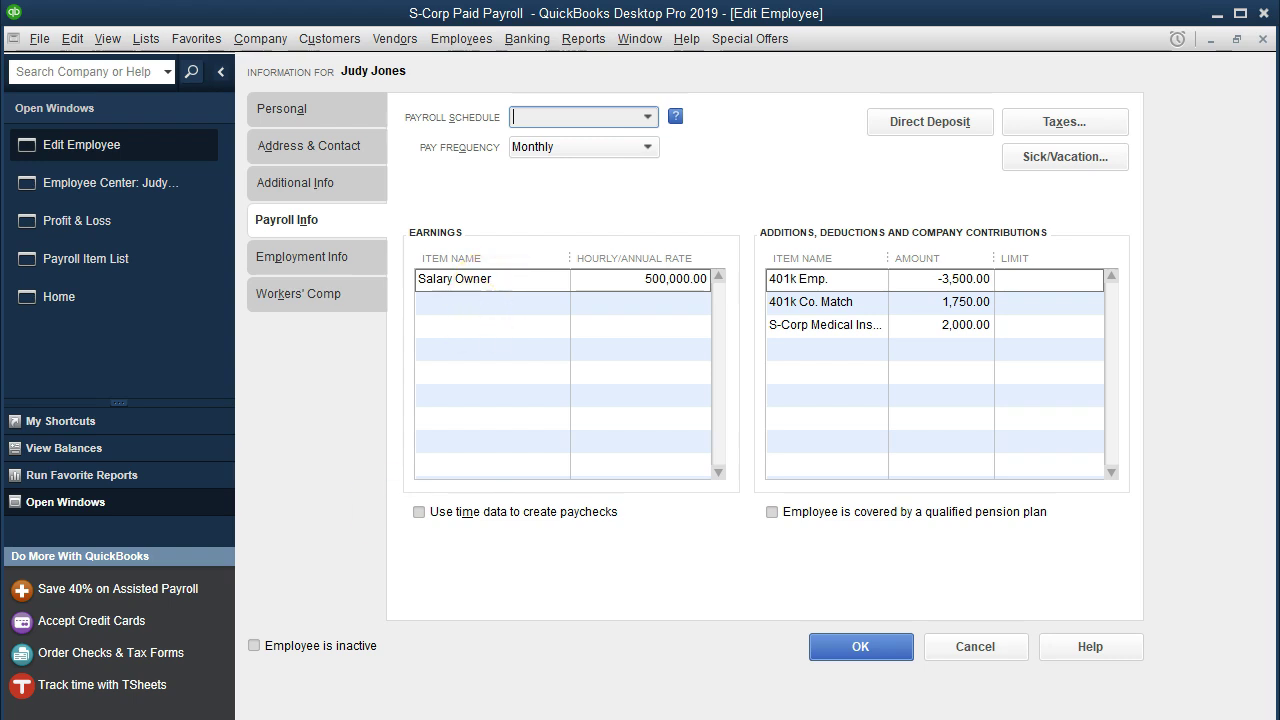